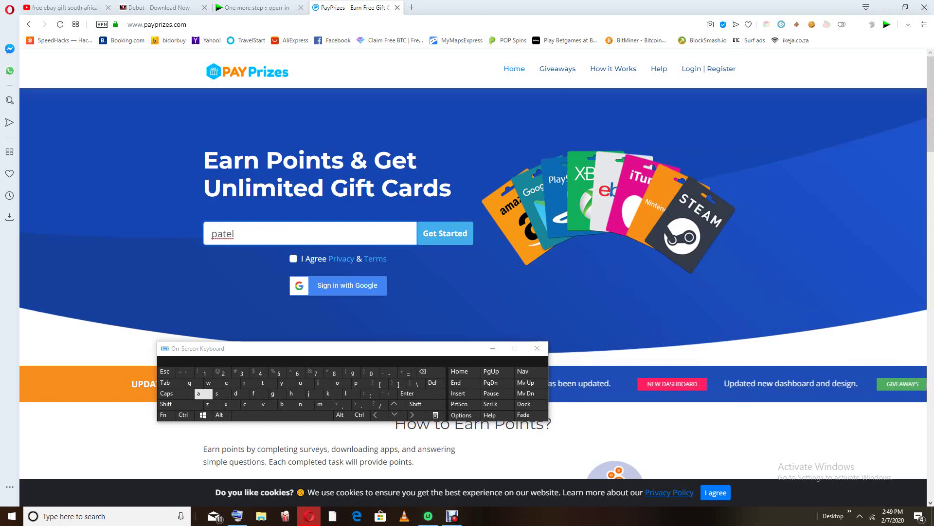
Type the e-mail user name on the On-Screen Keyboard, retyping it without the stray space.
{"action": "left_click", "coordinate": [204, 394]}
{"action": "left_click", "coordinate": [351, 394]}
{"action": "left_click", "coordinate": [324, 383]}
{"action": "left_click", "coordinate": [282, 383]}
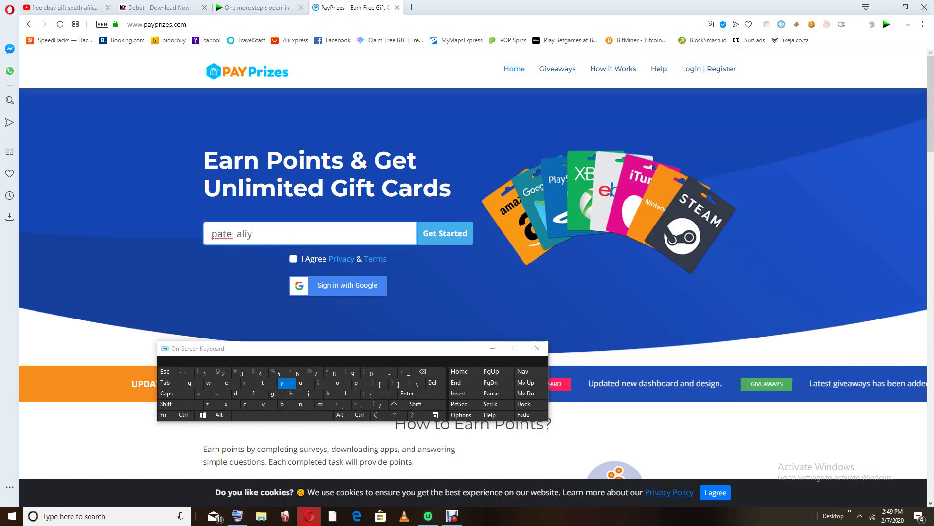
{"action": "left_click", "coordinate": [198, 393]}
{"action": "left_click", "coordinate": [291, 393]}
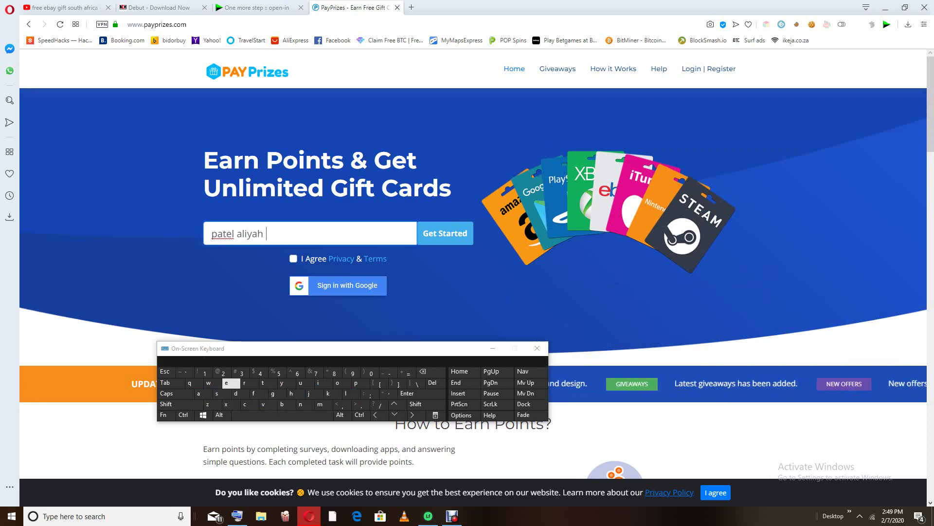
{"action": "left_click", "coordinate": [430, 372]}
{"action": "left_click", "coordinate": [431, 372]}
{"action": "left_click", "coordinate": [431, 372]}
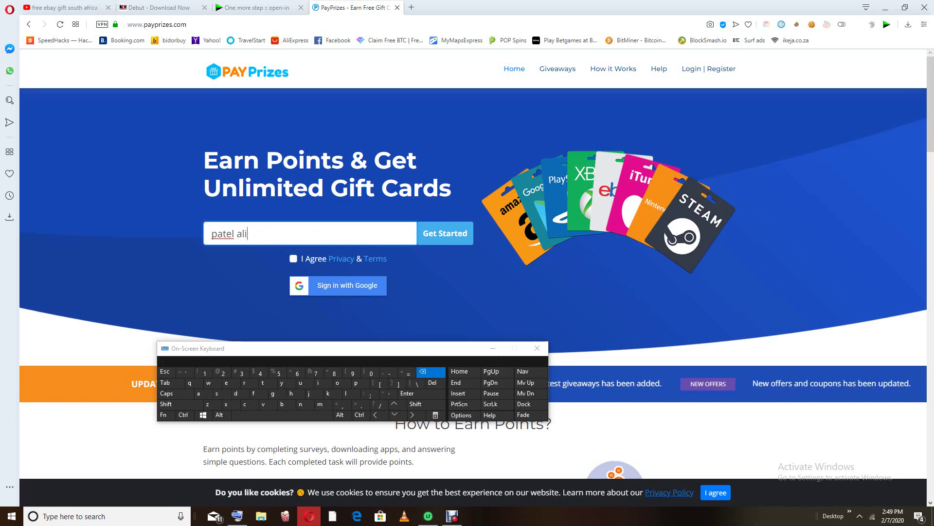
{"action": "left_click", "coordinate": [431, 372]}
{"action": "left_click", "coordinate": [430, 371]}
{"action": "left_click", "coordinate": [431, 372]}
{"action": "left_click", "coordinate": [198, 393]}
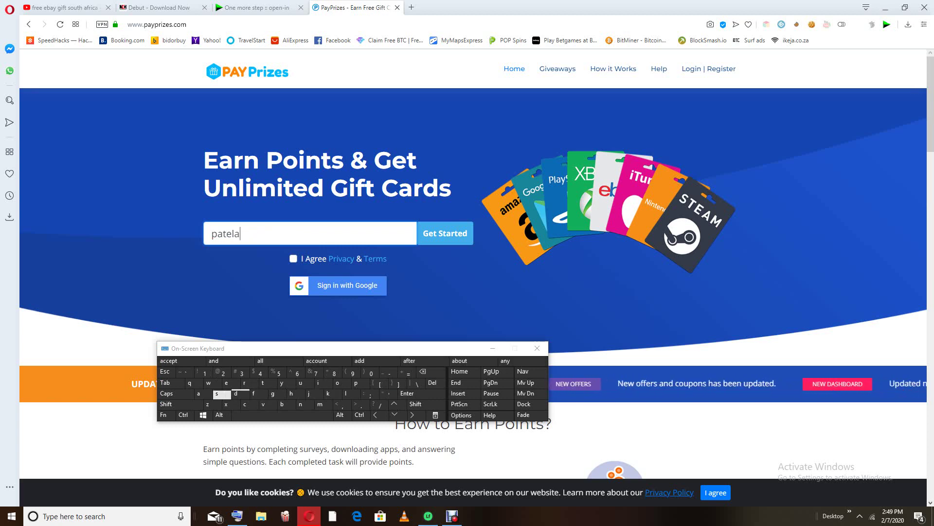
{"action": "left_click", "coordinate": [346, 394]}
{"action": "left_click", "coordinate": [323, 383]}
{"action": "left_click", "coordinate": [282, 383]}
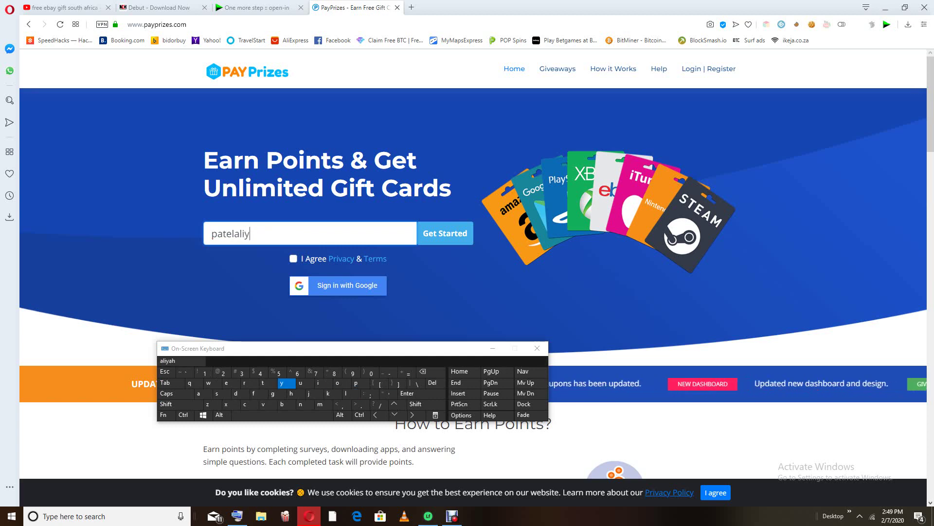
{"action": "left_click", "coordinate": [199, 393]}
{"action": "left_click", "coordinate": [291, 393]}
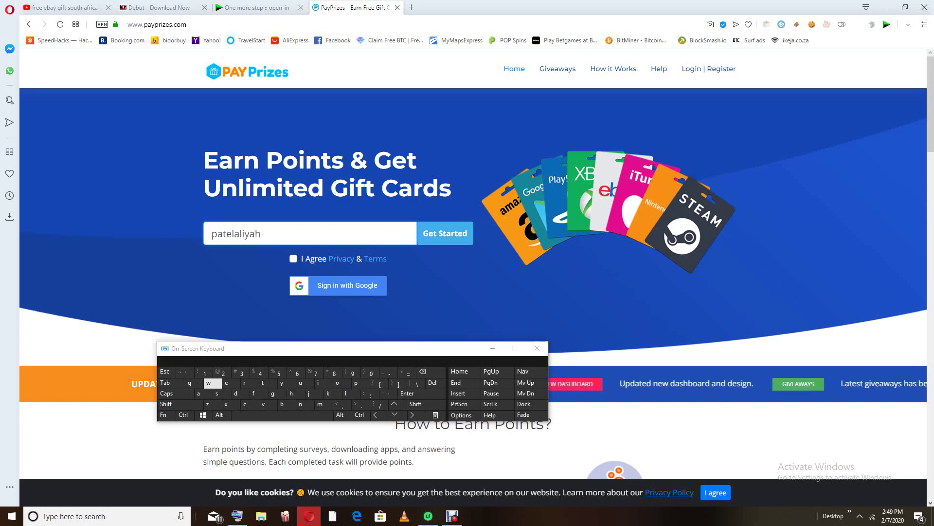
Complete the e-mail address with digits, the @ sign and a .com domain, then submit it.
{"action": "left_click", "coordinate": [221, 371]}
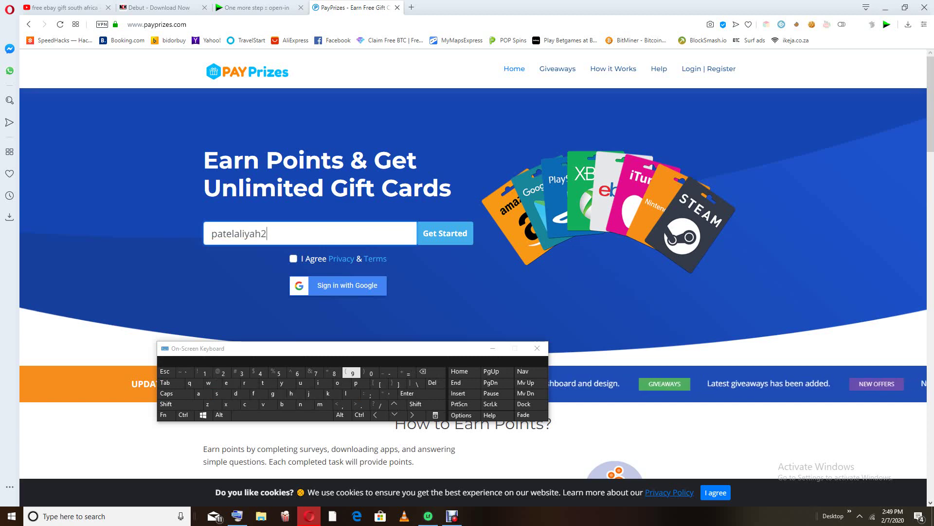
{"action": "left_click", "coordinate": [370, 371]}
{"action": "left_click", "coordinate": [166, 404]}
{"action": "left_click", "coordinate": [221, 371]}
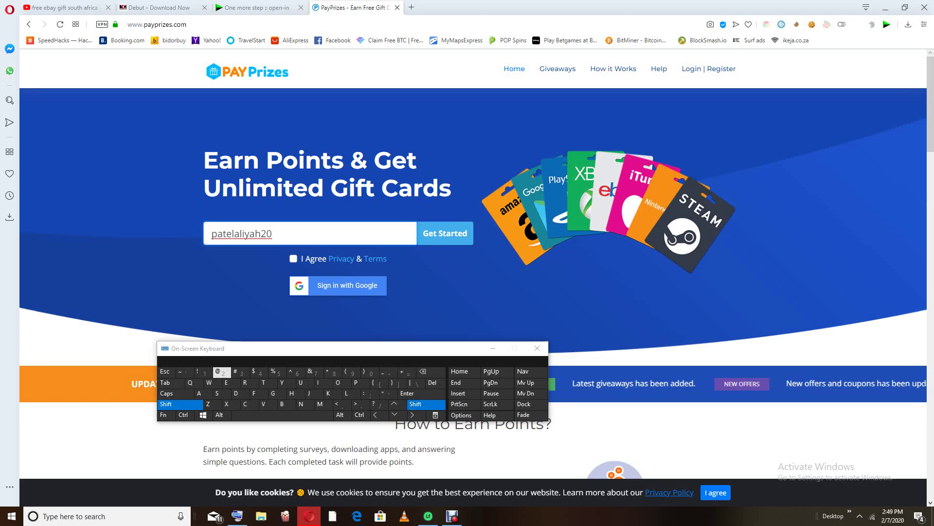
{"action": "left_click", "coordinate": [273, 394]}
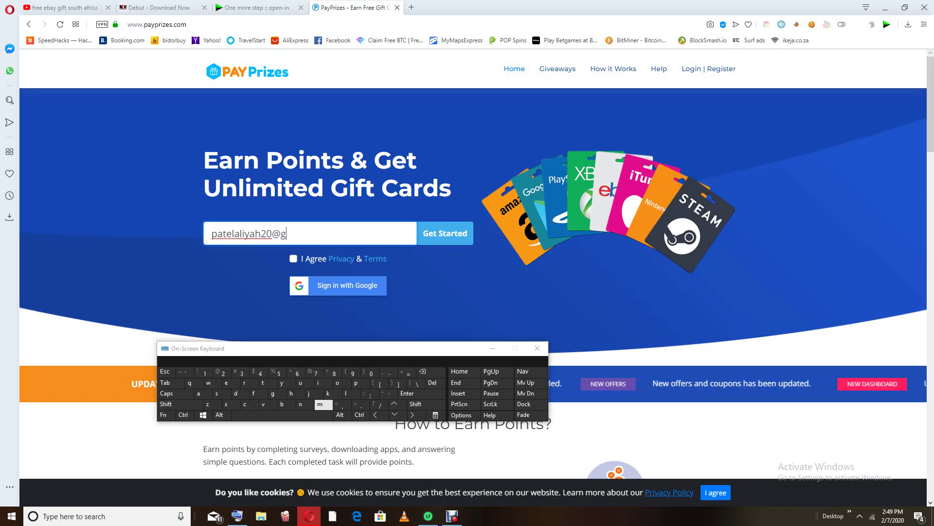
{"action": "left_click", "coordinate": [320, 404]}
{"action": "left_click", "coordinate": [200, 394]}
{"action": "left_click", "coordinate": [319, 382]}
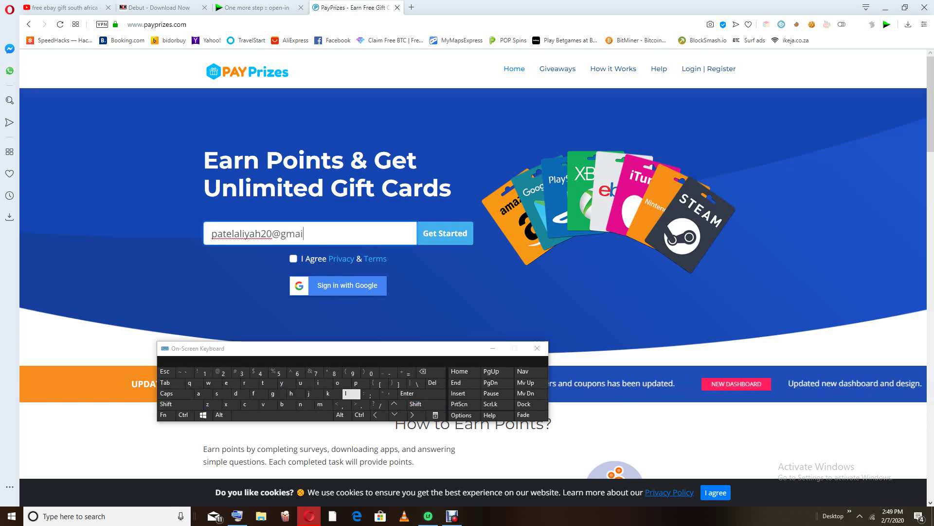
{"action": "left_click", "coordinate": [347, 393]}
{"action": "left_click", "coordinate": [360, 404]}
{"action": "left_click", "coordinate": [244, 404]}
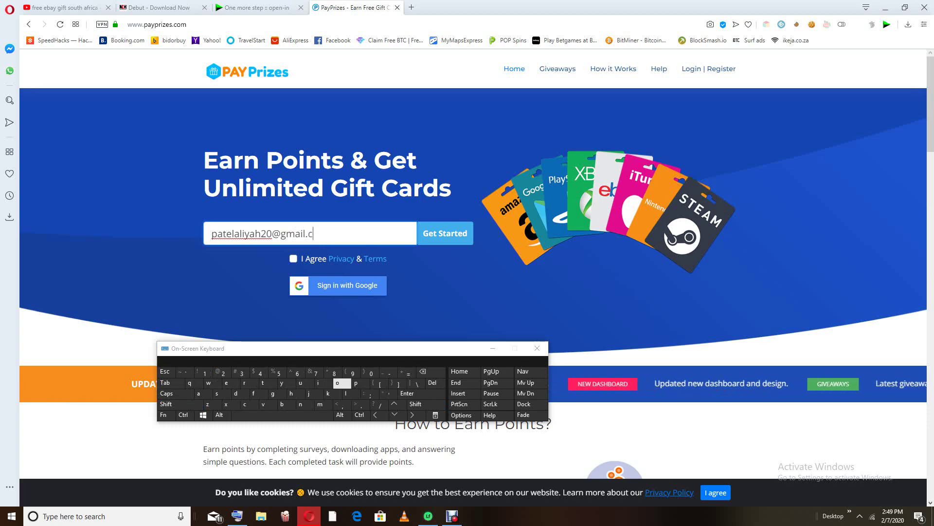
{"action": "left_click", "coordinate": [337, 382]}
{"action": "left_click", "coordinate": [320, 404]}
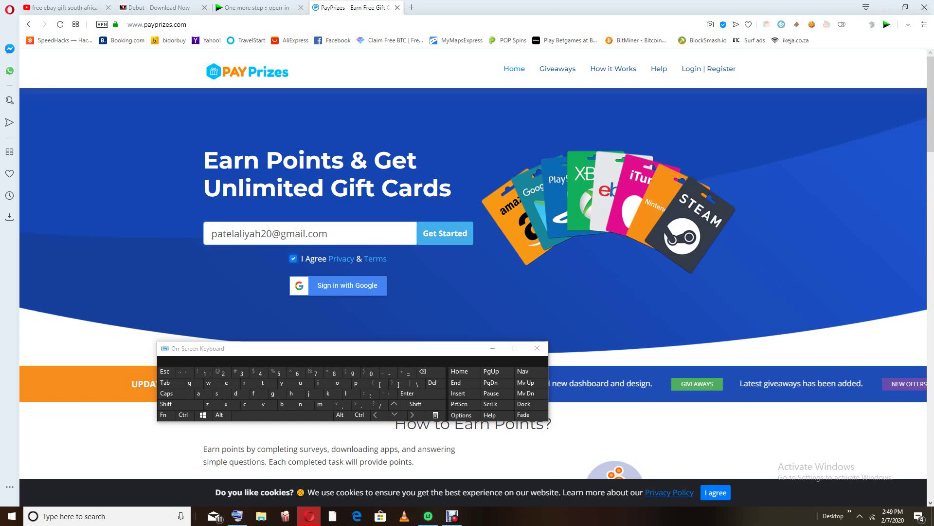
{"action": "key", "text": "Return"}
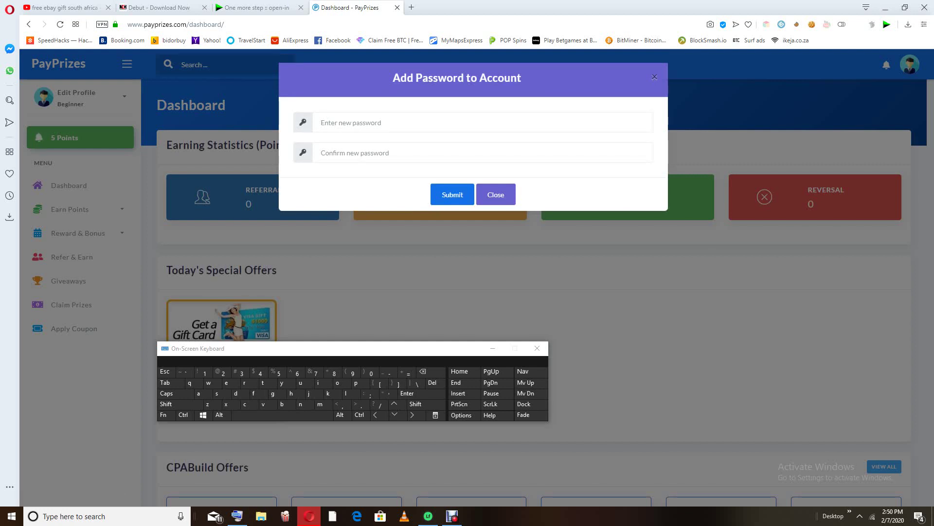
Enter and confirm the account password, submit it, and close the On-Screen Keyboard.
{"action": "left_click", "coordinate": [482, 123]}
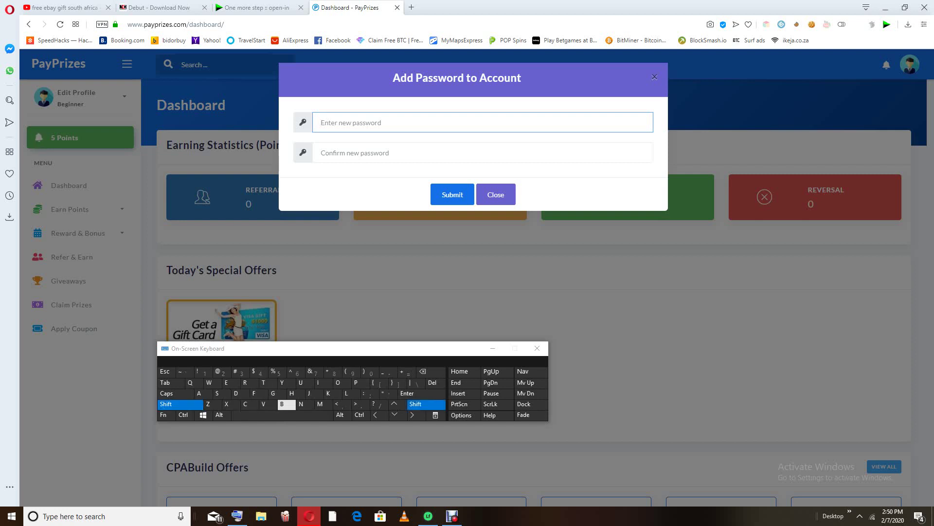
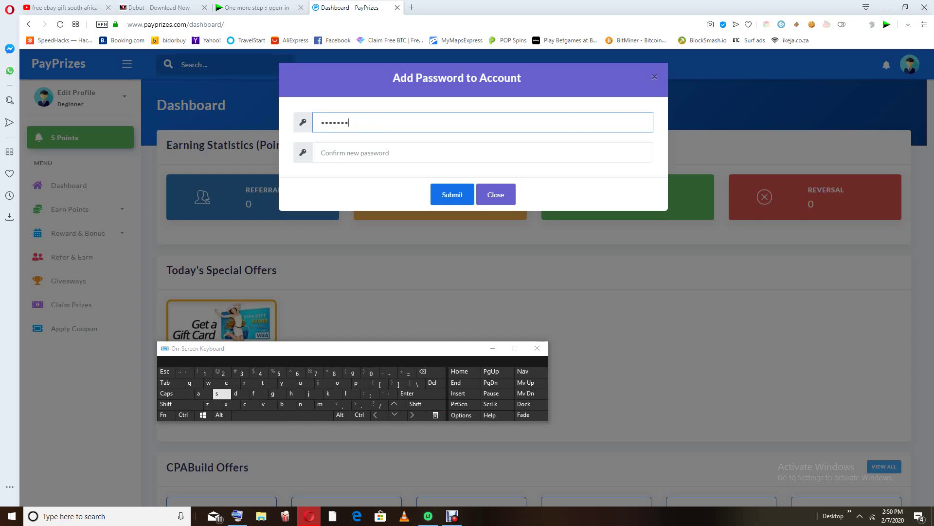
{"action": "left_click", "coordinate": [482, 152]}
{"action": "key", "text": "shift"}
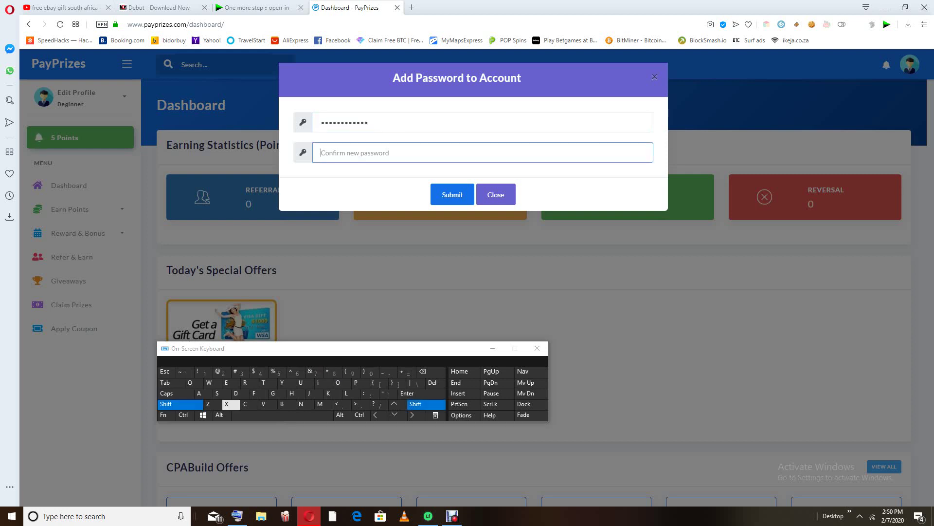
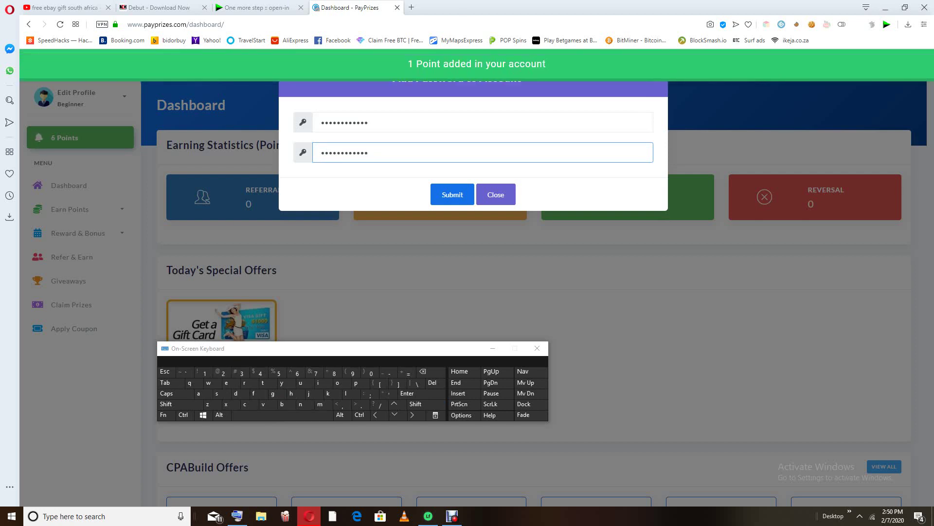
{"action": "left_click", "coordinate": [452, 194]}
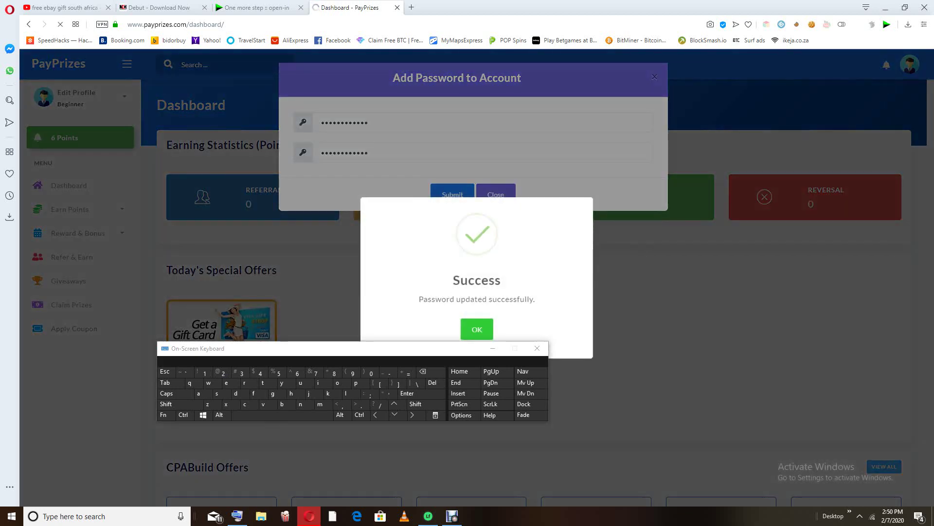
{"action": "left_click", "coordinate": [477, 329]}
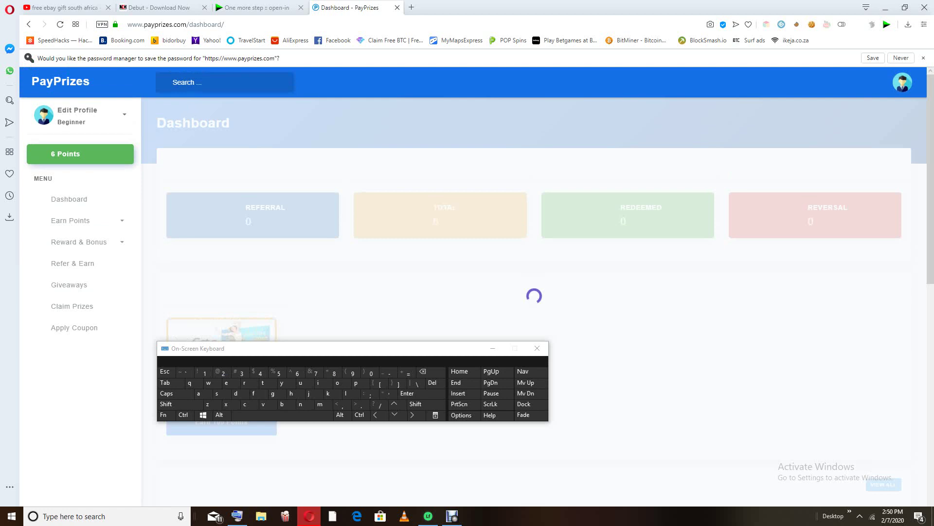
{"action": "left_click", "coordinate": [537, 348]}
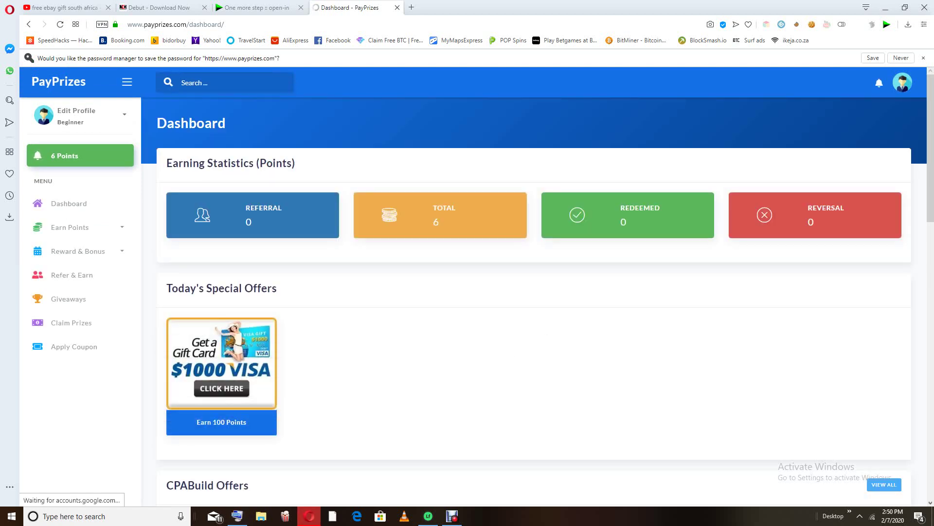
Open the $1000 VISA gift card offer and start it to launch VCCGenerator.
{"action": "scroll", "coordinate": [535, 292], "scroll_direction": "down", "scroll_amount": 1}
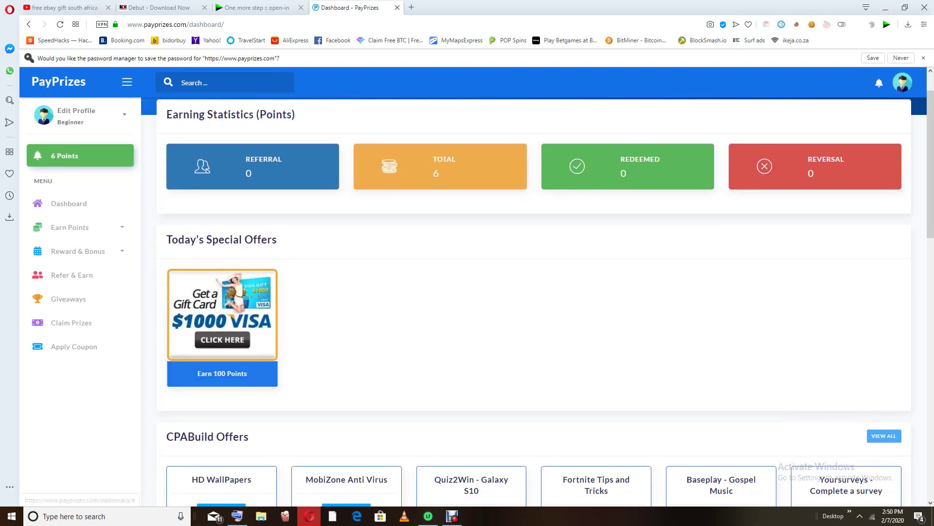
{"action": "left_click", "coordinate": [221, 373]}
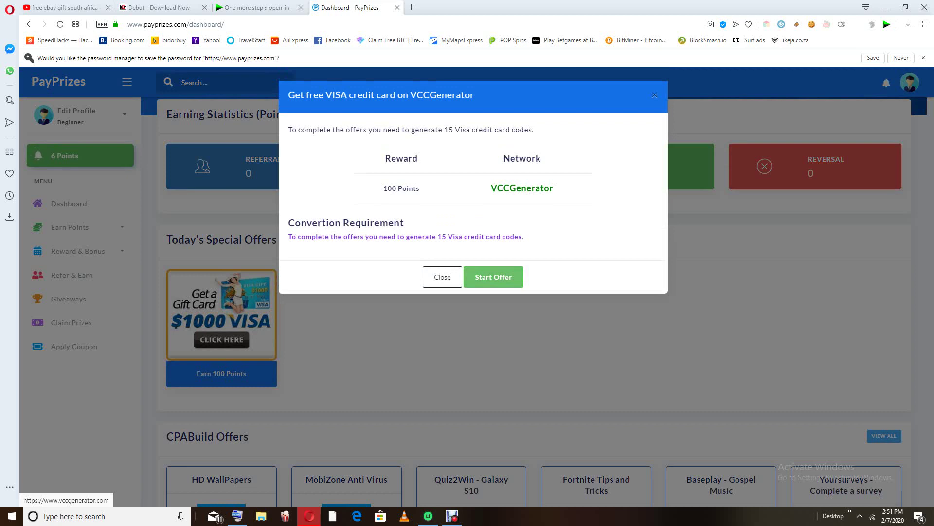
{"action": "left_click", "coordinate": [494, 276]}
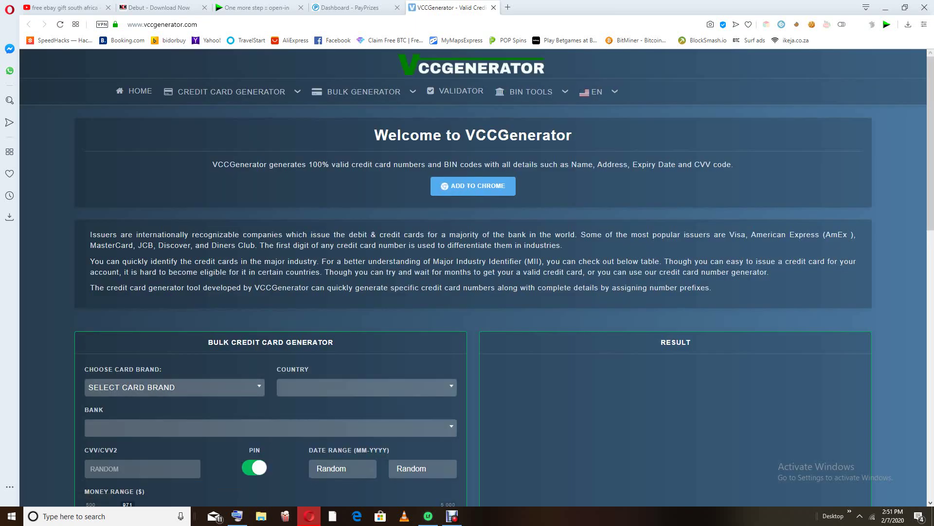
Find the Bulk Credit Card Generator and pick VISA from the card brand list.
{"action": "scroll", "coordinate": [477, 277], "scroll_direction": "down", "scroll_amount": 3}
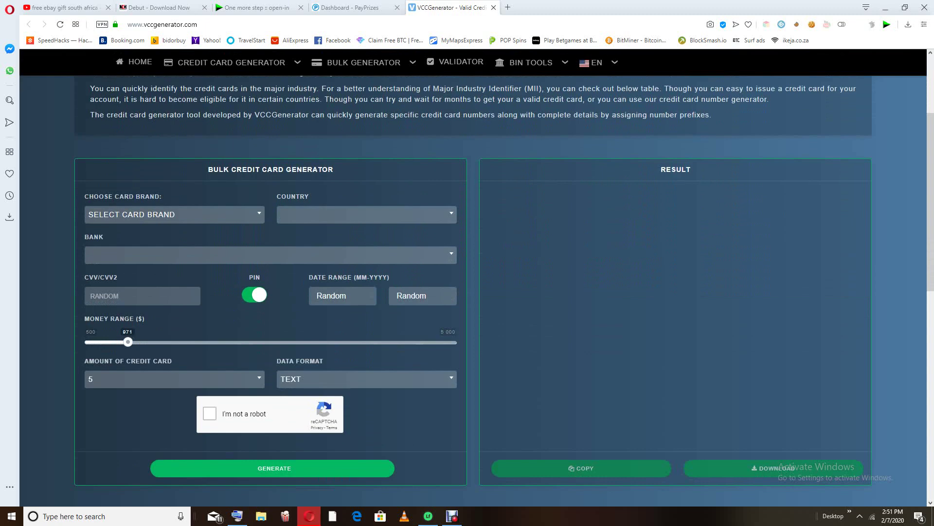
{"action": "scroll", "coordinate": [472, 287], "scroll_direction": "up", "scroll_amount": 2}
{"action": "scroll", "coordinate": [472, 287], "scroll_direction": "up", "scroll_amount": 2}
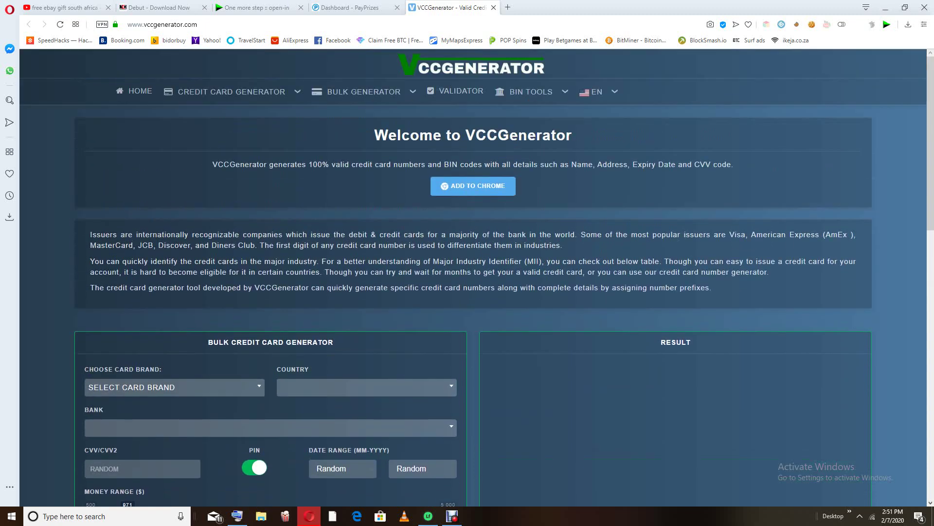
{"action": "scroll", "coordinate": [472, 287], "scroll_direction": "down", "scroll_amount": 4}
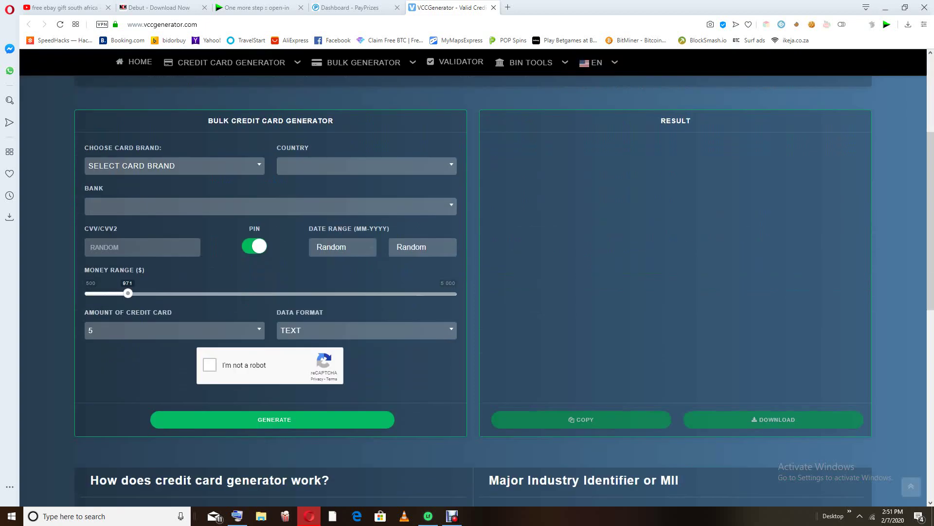
{"action": "left_click", "coordinate": [174, 166]}
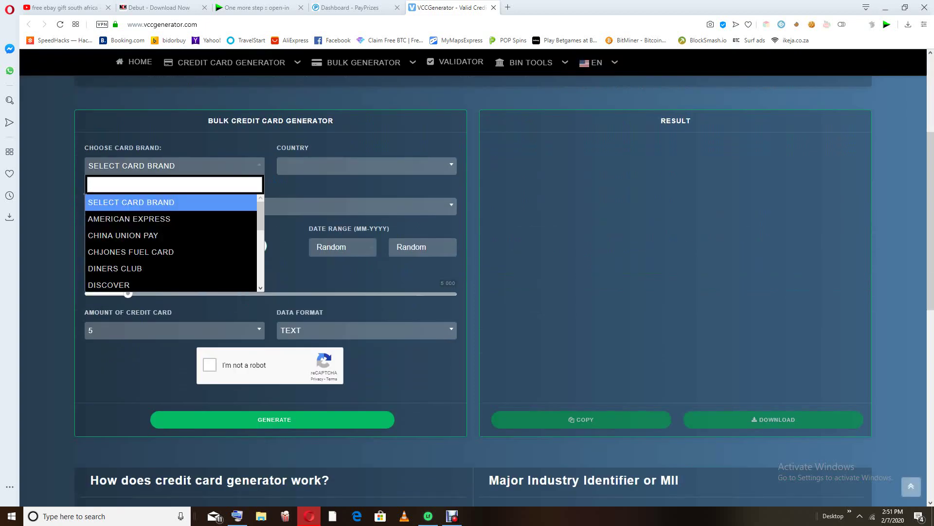
{"action": "scroll", "coordinate": [170, 243], "scroll_direction": "down", "scroll_amount": 3}
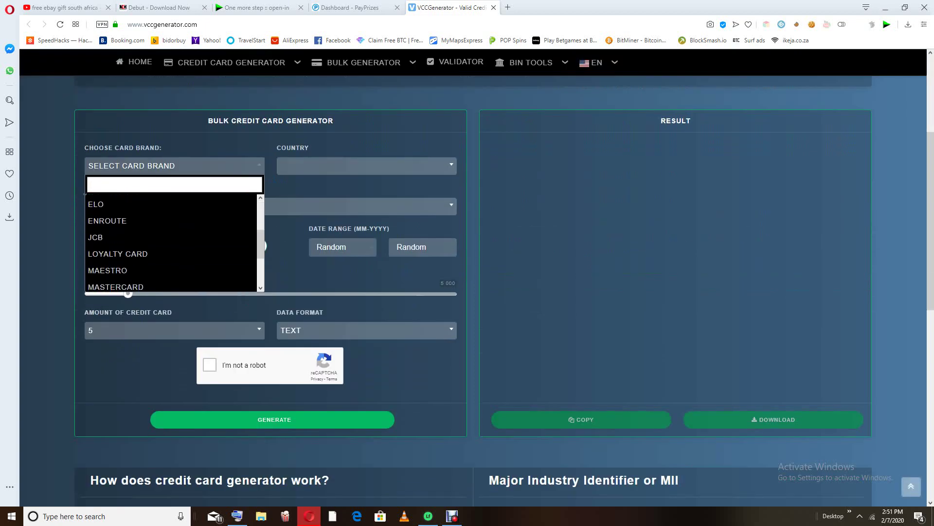
{"action": "scroll", "coordinate": [170, 244], "scroll_direction": "down", "scroll_amount": 5}
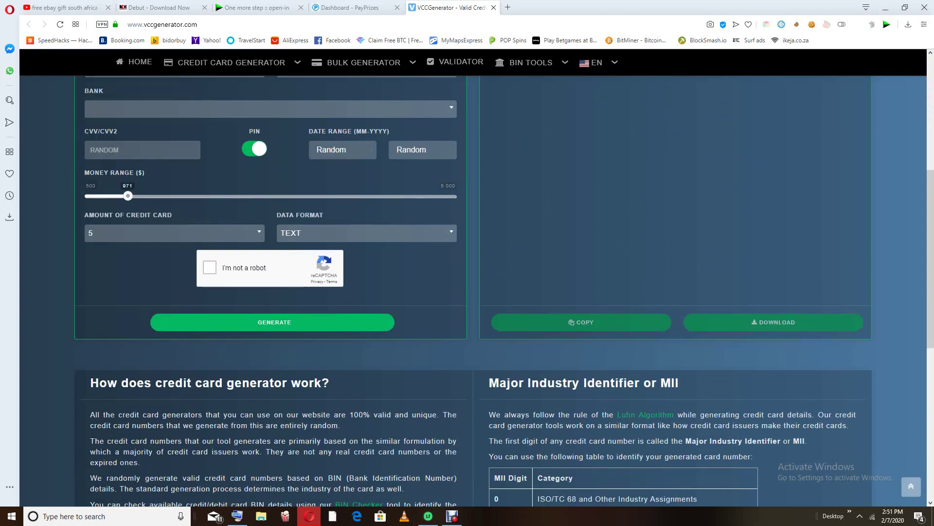
Choose South Africa as the card country in the bulk generator.
{"action": "scroll", "coordinate": [467, 292], "scroll_direction": "up", "scroll_amount": 2}
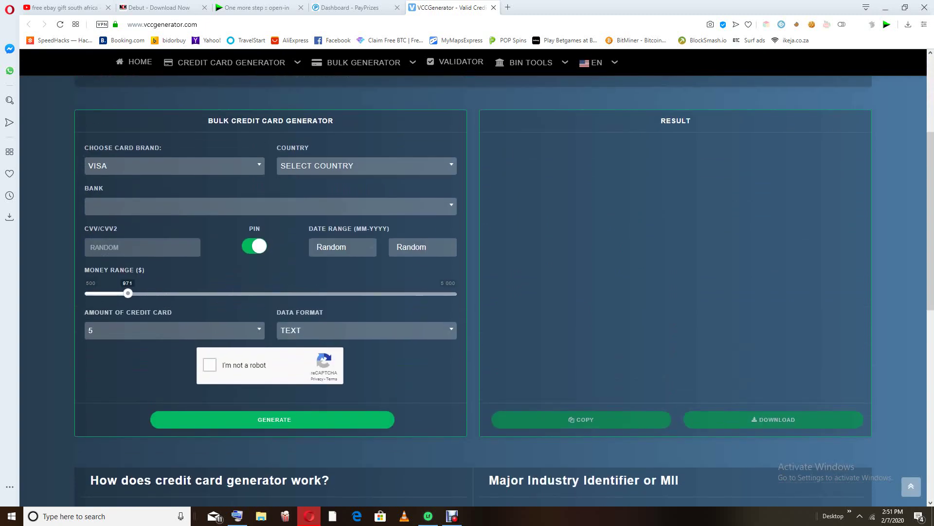
{"action": "left_click", "coordinate": [367, 165]}
{"action": "scroll", "coordinate": [365, 239], "scroll_direction": "down", "scroll_amount": 10}
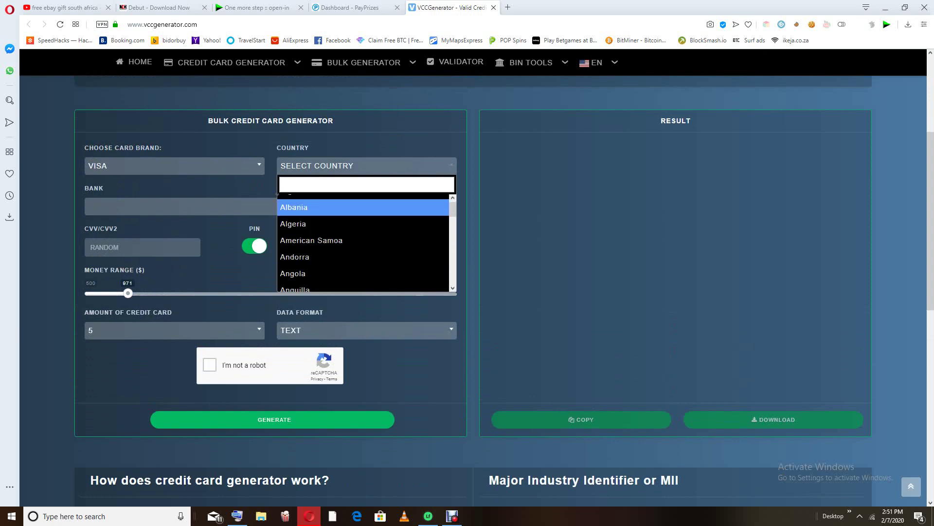
{"action": "scroll", "coordinate": [362, 238], "scroll_direction": "down", "scroll_amount": 12}
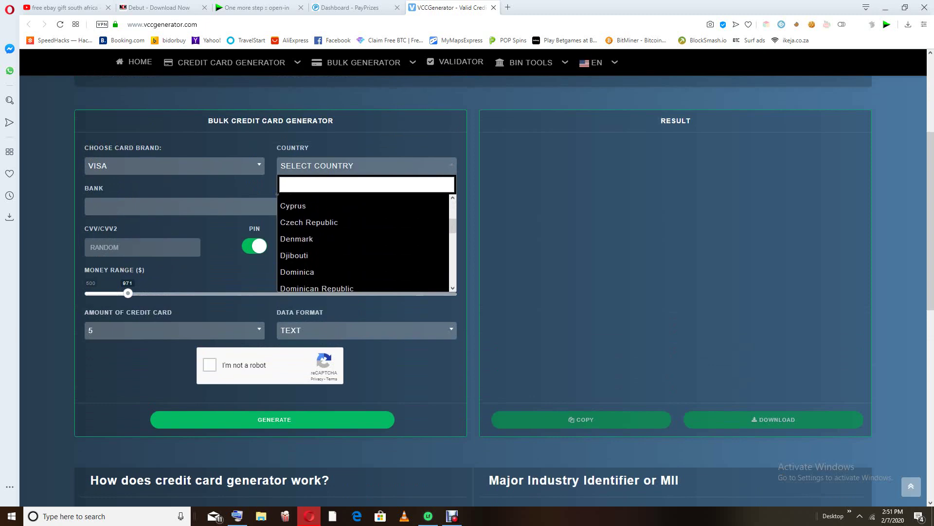
{"action": "scroll", "coordinate": [363, 239], "scroll_direction": "down", "scroll_amount": 20}
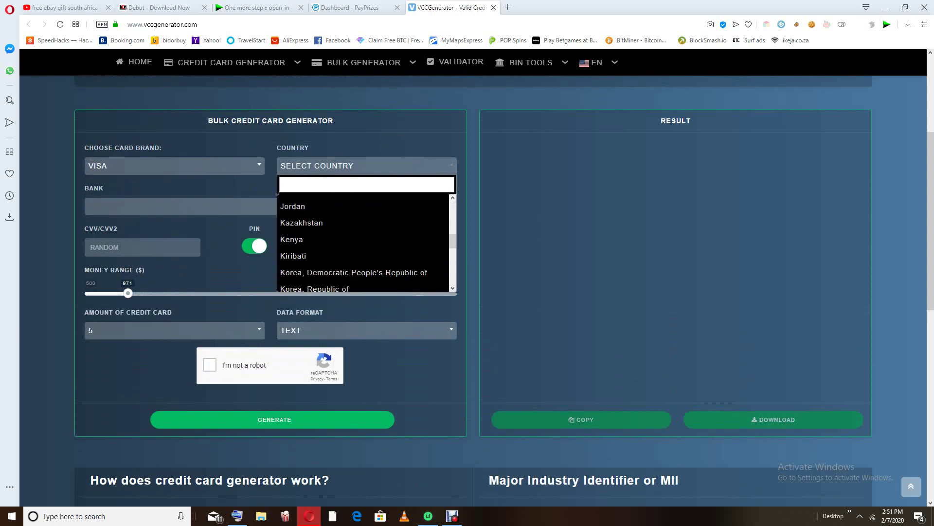
{"action": "scroll", "coordinate": [363, 248], "scroll_direction": "down", "scroll_amount": 10}
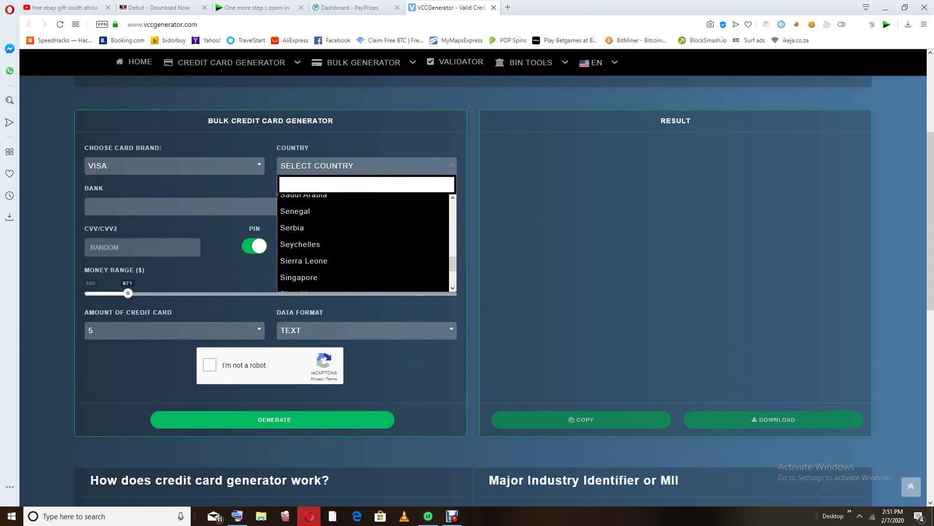
{"action": "scroll", "coordinate": [363, 248], "scroll_direction": "up", "scroll_amount": 3}
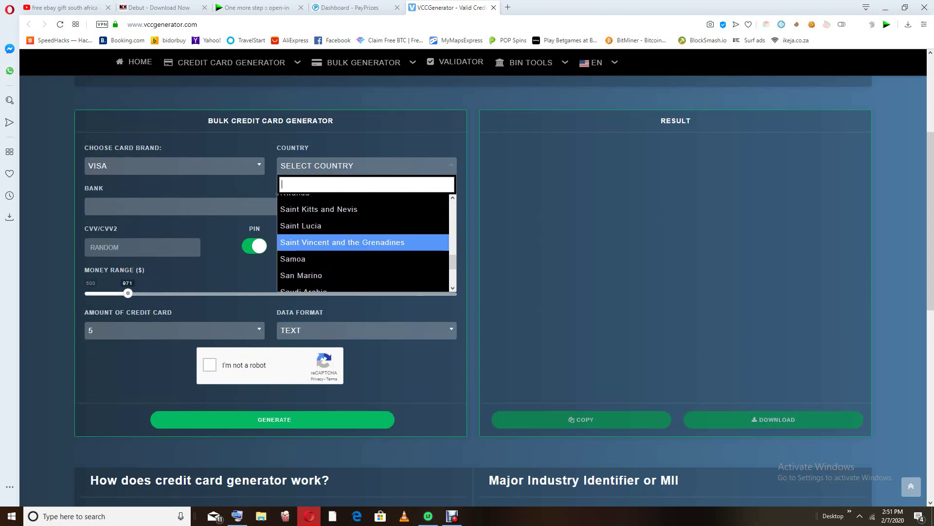
{"action": "scroll", "coordinate": [362, 244], "scroll_direction": "down", "scroll_amount": 6}
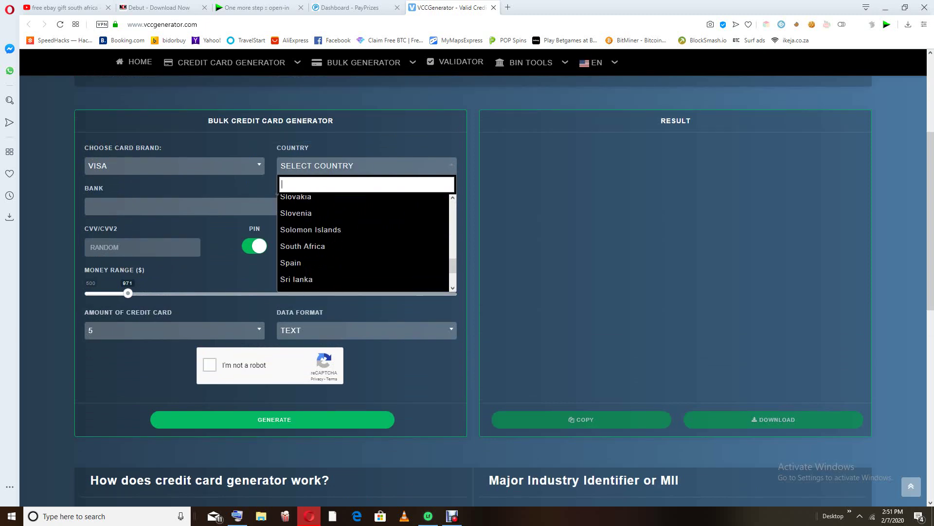
{"action": "left_click", "coordinate": [362, 245]}
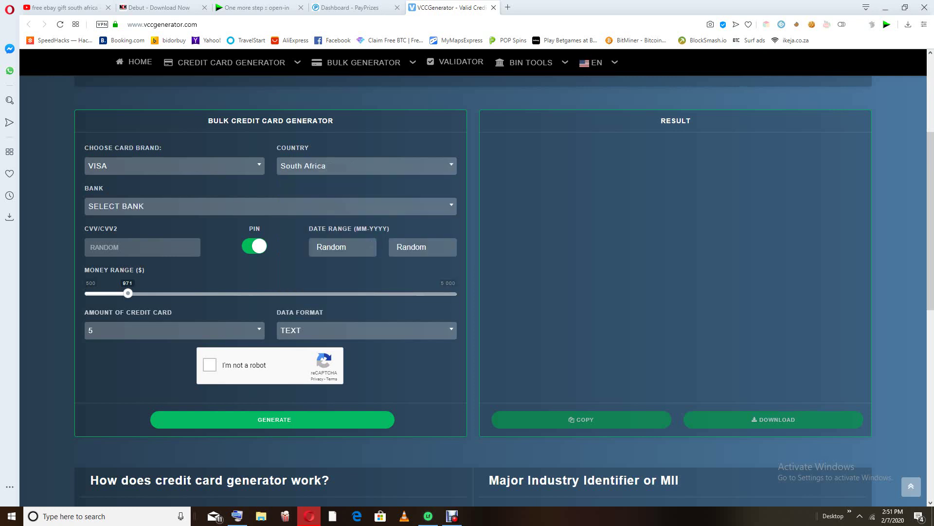
Select CAPITEC BANK, LTD. as the issuing bank.
{"action": "left_click", "coordinate": [270, 206]}
{"action": "scroll", "coordinate": [268, 302], "scroll_direction": "down", "scroll_amount": 5}
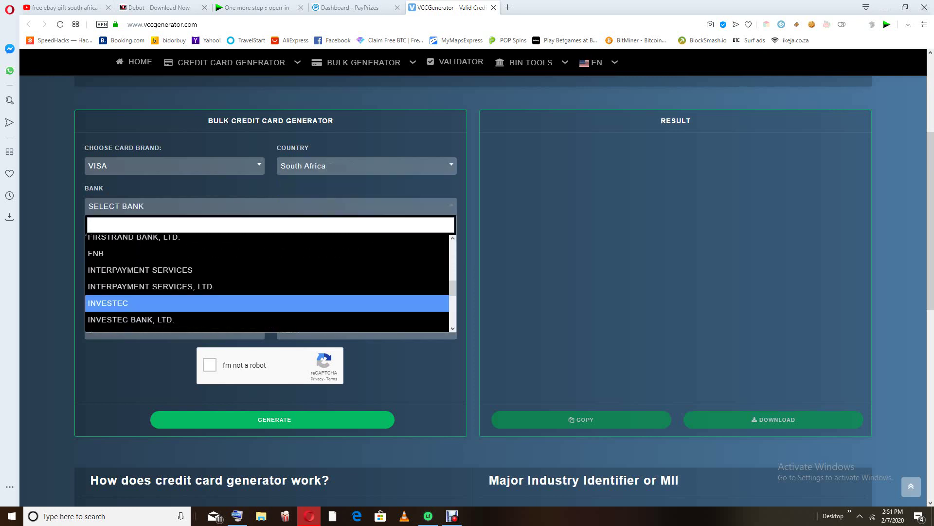
{"action": "scroll", "coordinate": [268, 282], "scroll_direction": "down", "scroll_amount": 4}
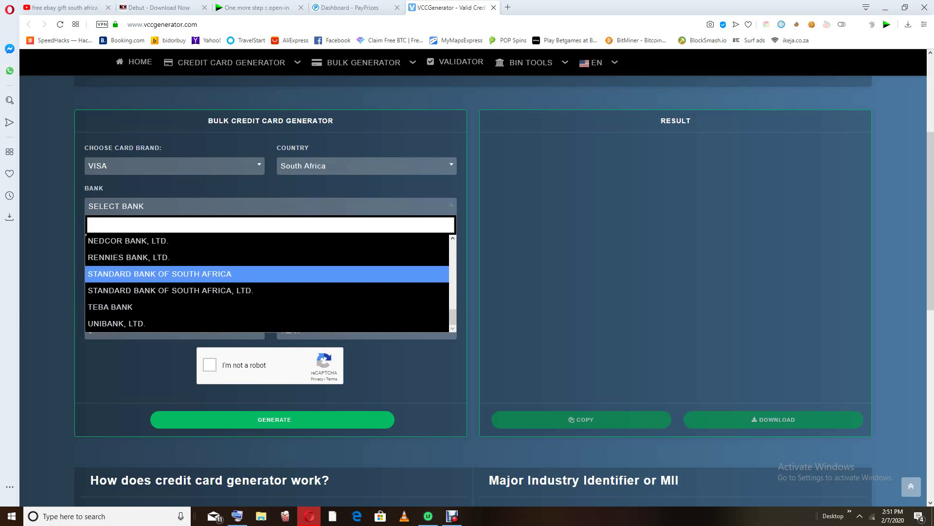
{"action": "scroll", "coordinate": [268, 283], "scroll_direction": "up", "scroll_amount": 3}
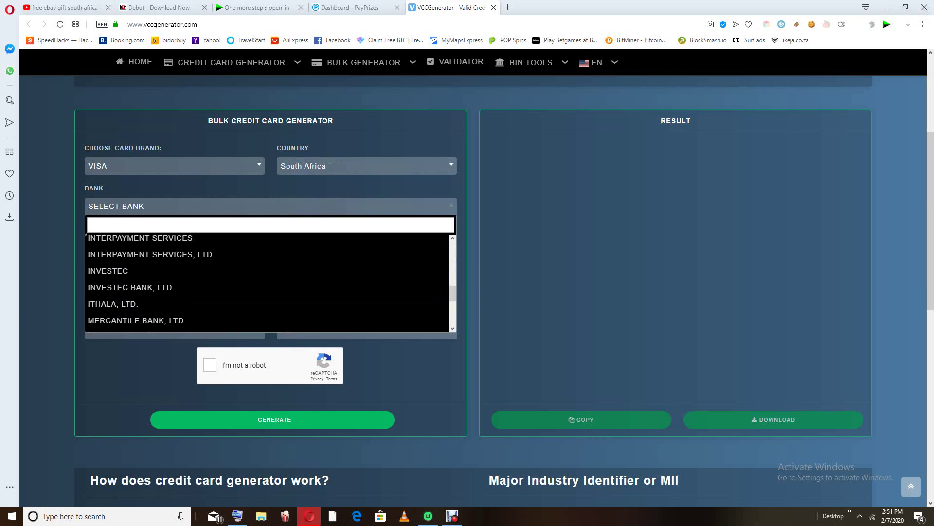
{"action": "scroll", "coordinate": [268, 302], "scroll_direction": "up", "scroll_amount": 4}
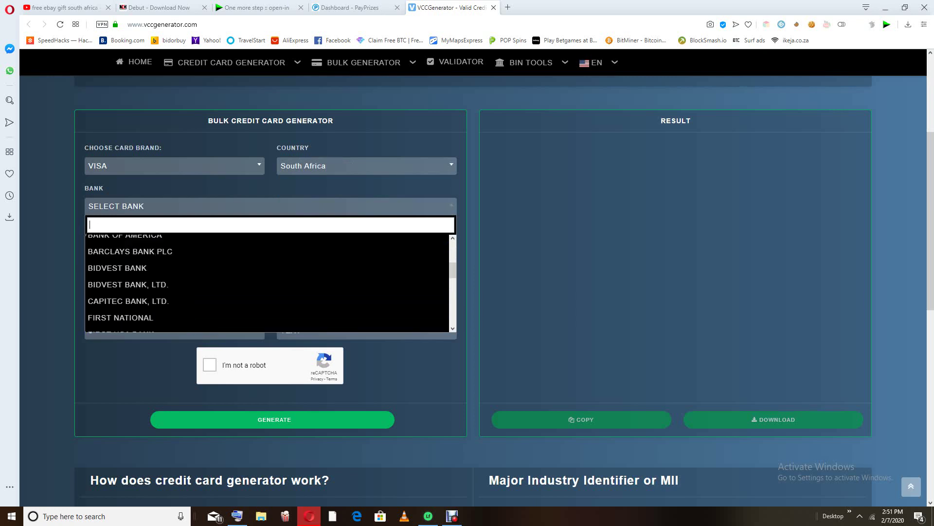
{"action": "key", "text": "Return"}
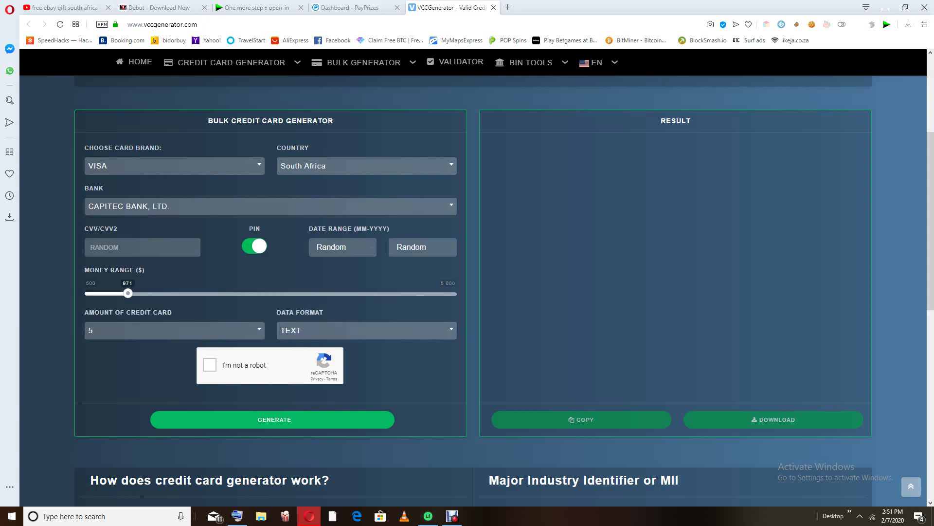
{"action": "left_click", "coordinate": [142, 247]}
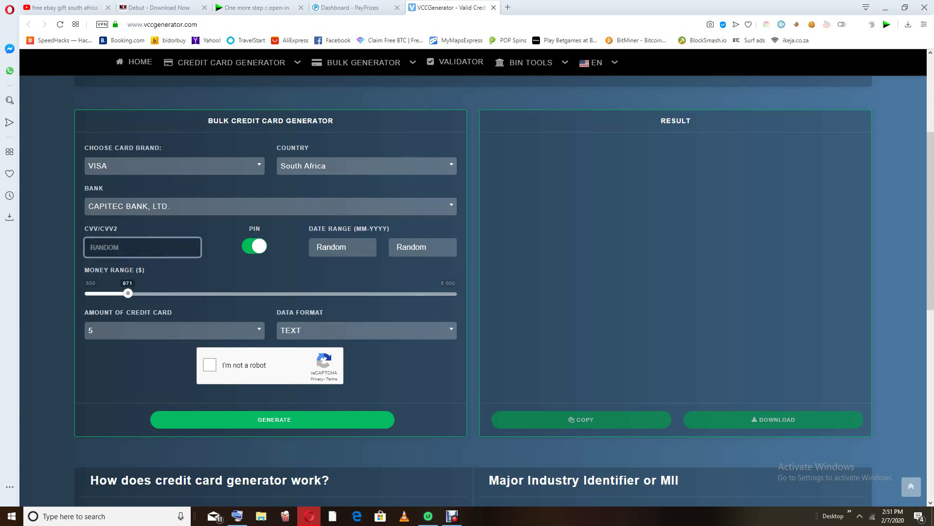
{"action": "key", "text": "ctrl+super+o"}
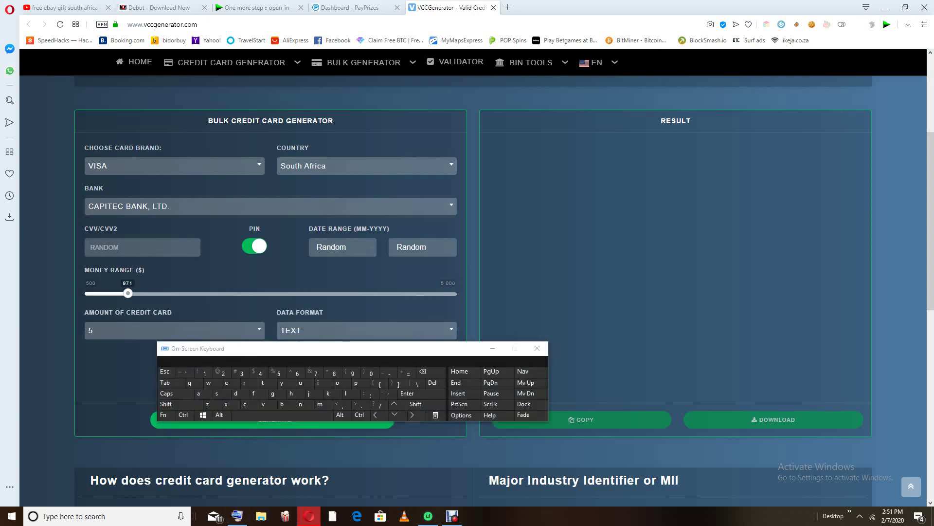
{"action": "type", "text": "65"}
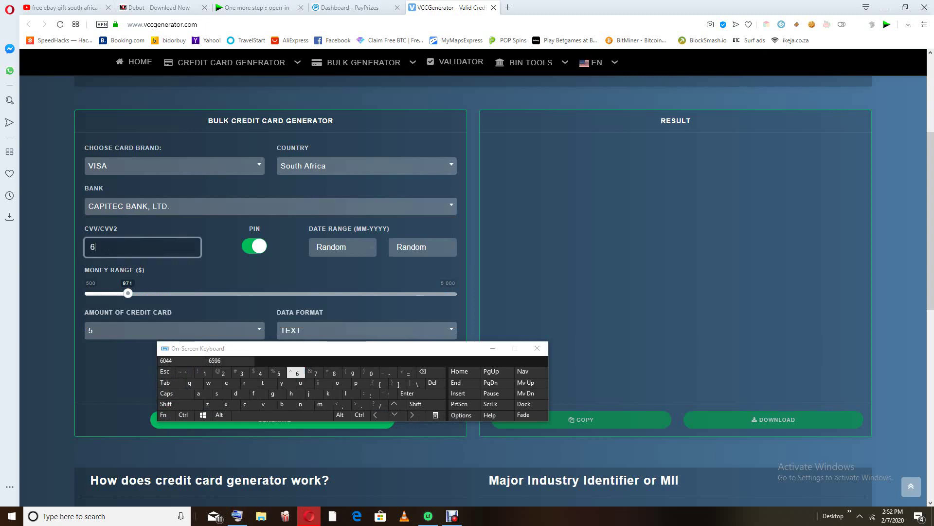
{"action": "left_click", "coordinate": [422, 372]}
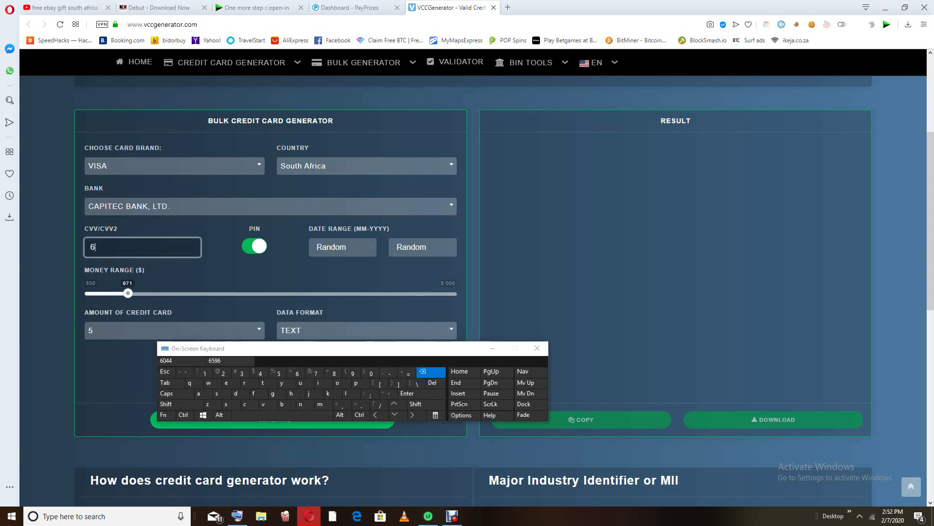
{"action": "left_click", "coordinate": [223, 372]}
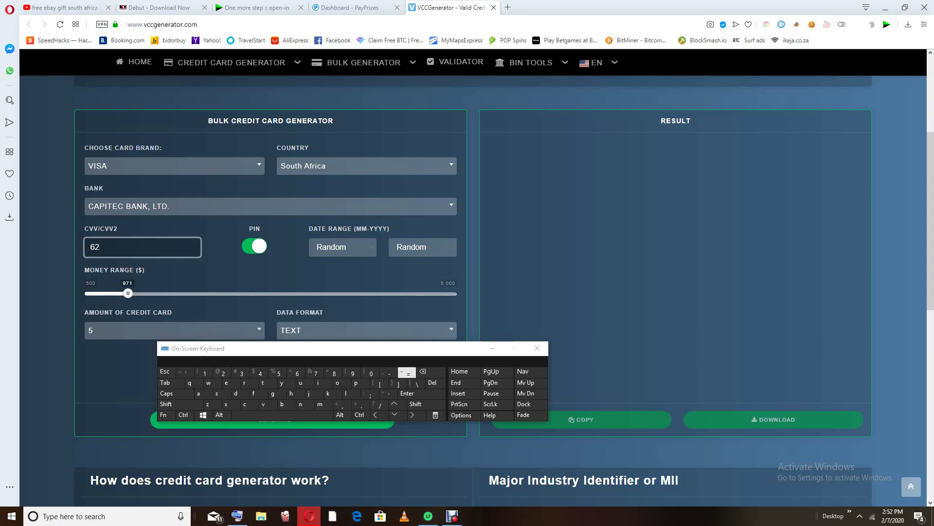
{"action": "left_click", "coordinate": [422, 372]}
{"action": "left_click", "coordinate": [260, 372]}
{"action": "left_click", "coordinate": [223, 372]}
Set the expiry date to month 10 of 2024 and tick the reCAPTCHA box.
{"action": "left_click", "coordinate": [372, 247]}
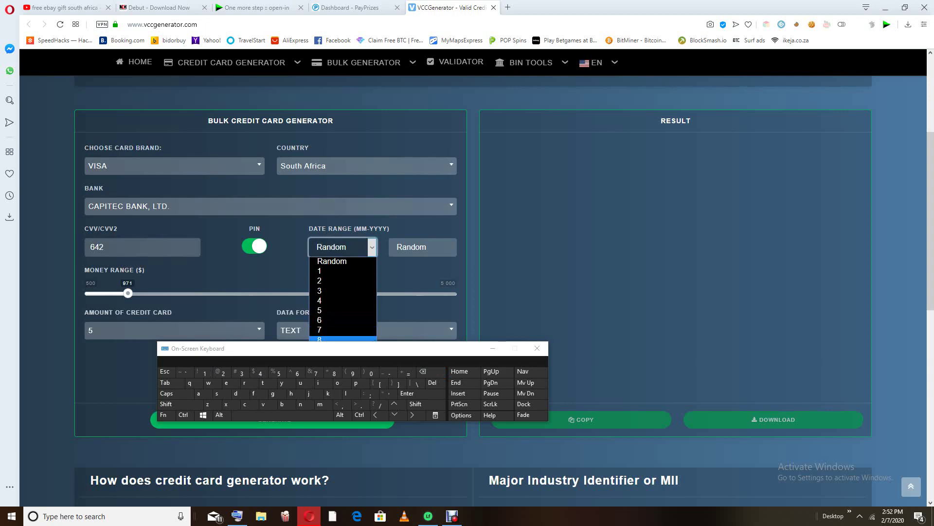
{"action": "left_click", "coordinate": [493, 348]}
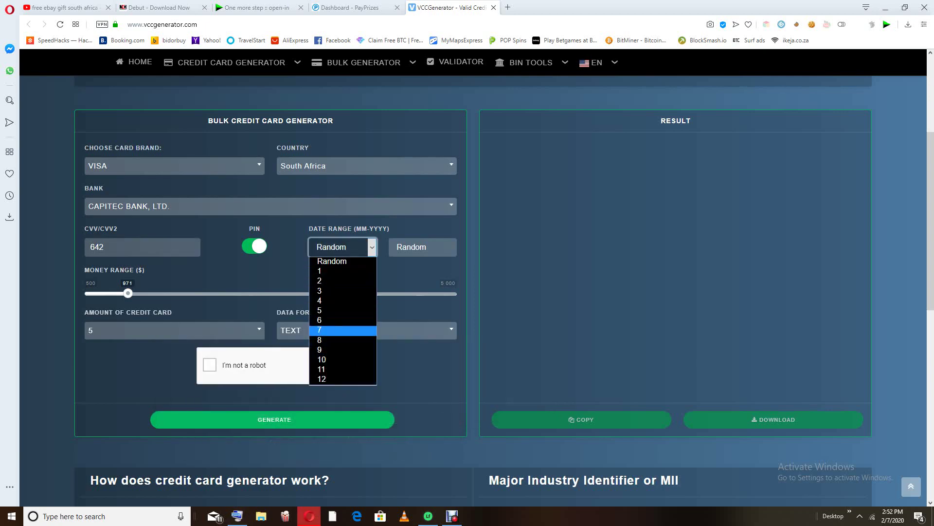
{"action": "left_click", "coordinate": [319, 358]}
{"action": "left_click", "coordinate": [452, 246]}
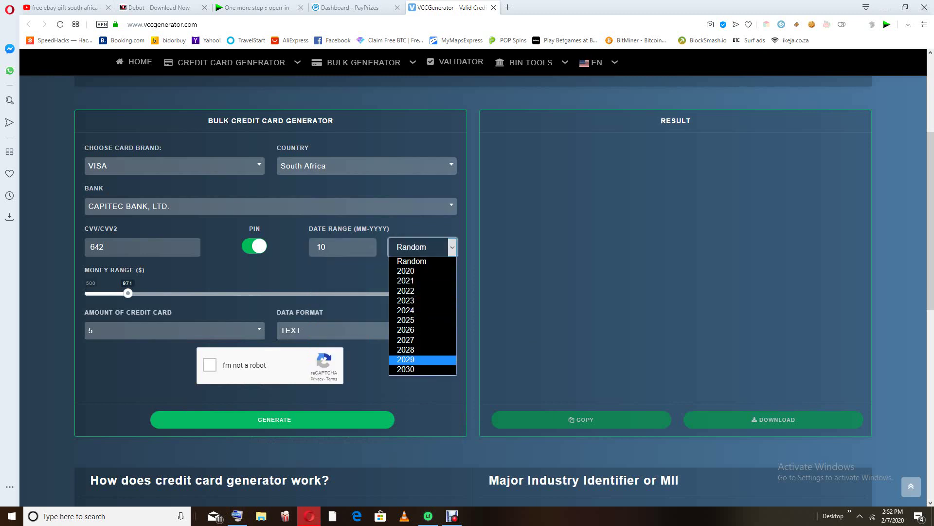
{"action": "left_click", "coordinate": [406, 310]}
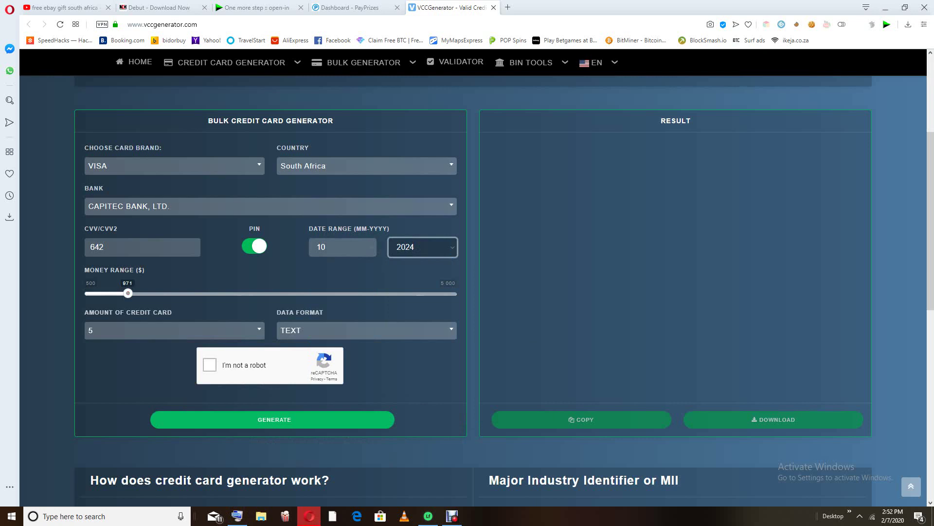
{"action": "left_click", "coordinate": [210, 364]}
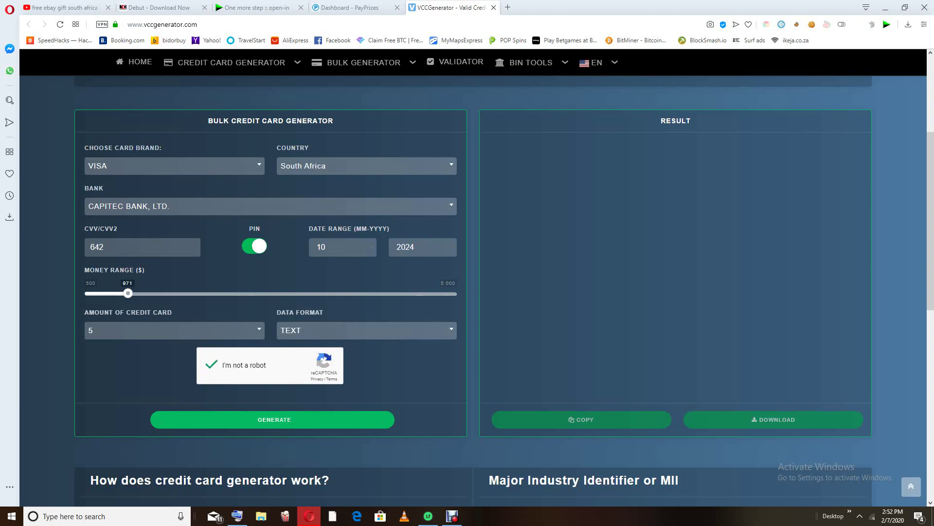
Generate the five VISA cards and save them as Bulk Credit Card Details (VCCGenerator.com).txt.
{"action": "left_click", "coordinate": [273, 419]}
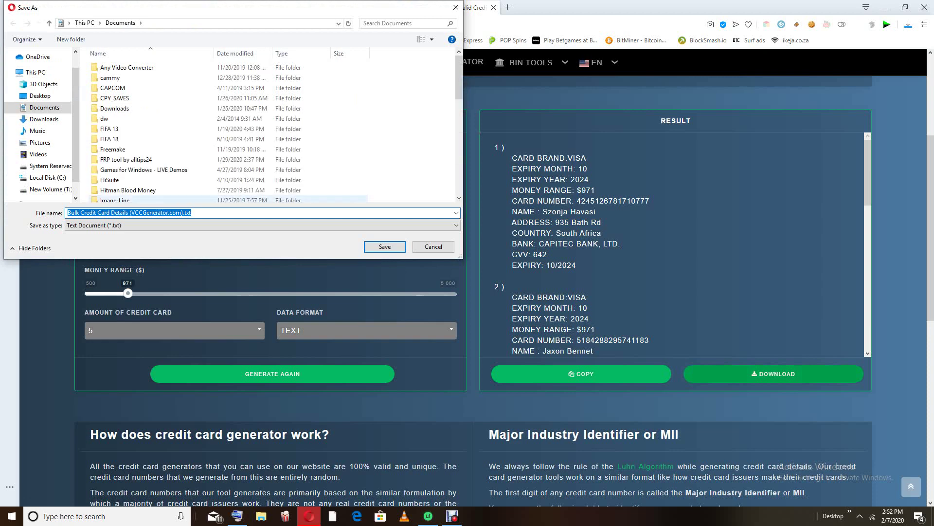
{"action": "left_click", "coordinate": [385, 246]}
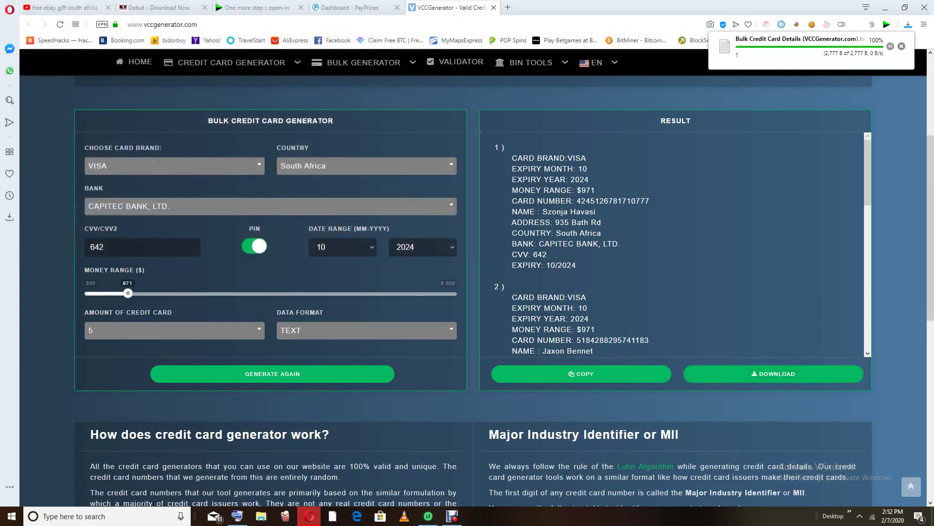
{"action": "scroll", "coordinate": [467, 278], "scroll_direction": "up", "scroll_amount": 7}
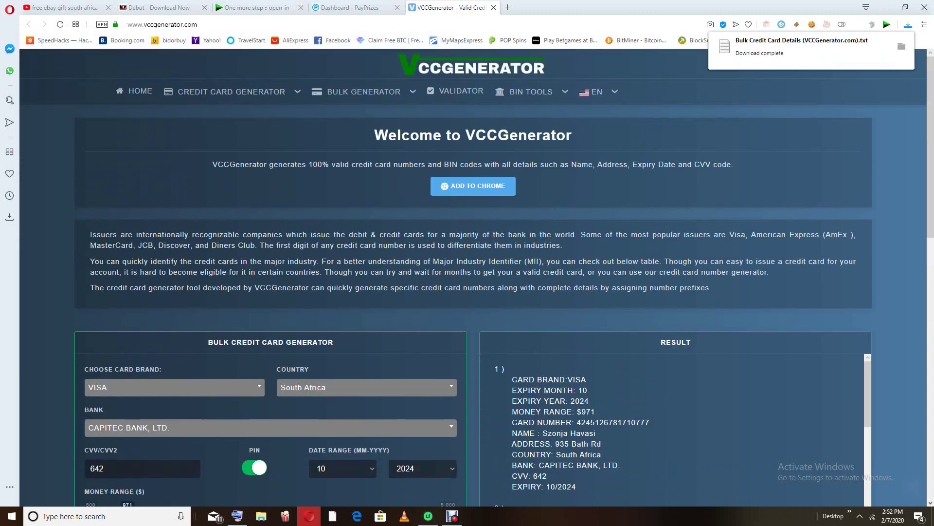
{"action": "key", "text": "ctrl+shift+Tab"}
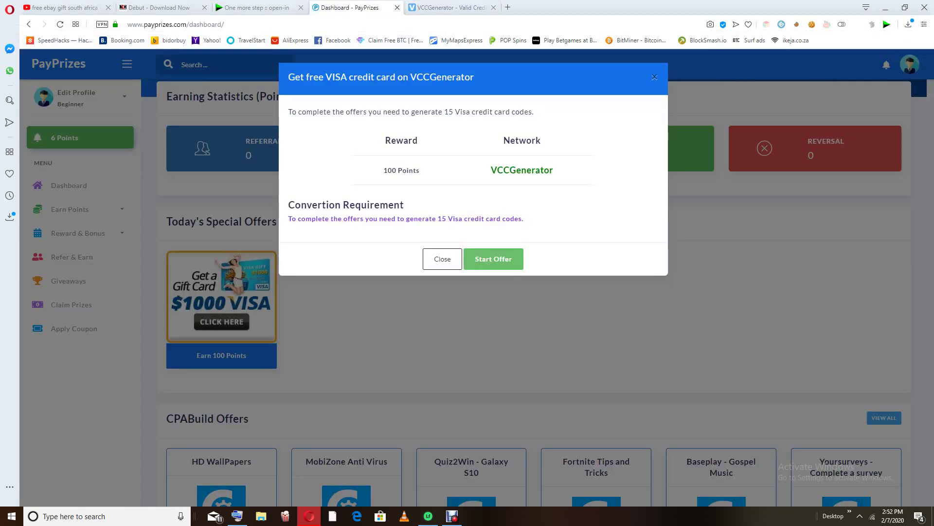
Close the PayPrizes VISA offer, reload the dashboard, and return to VCCGenerator.
{"action": "key", "text": "Escape"}
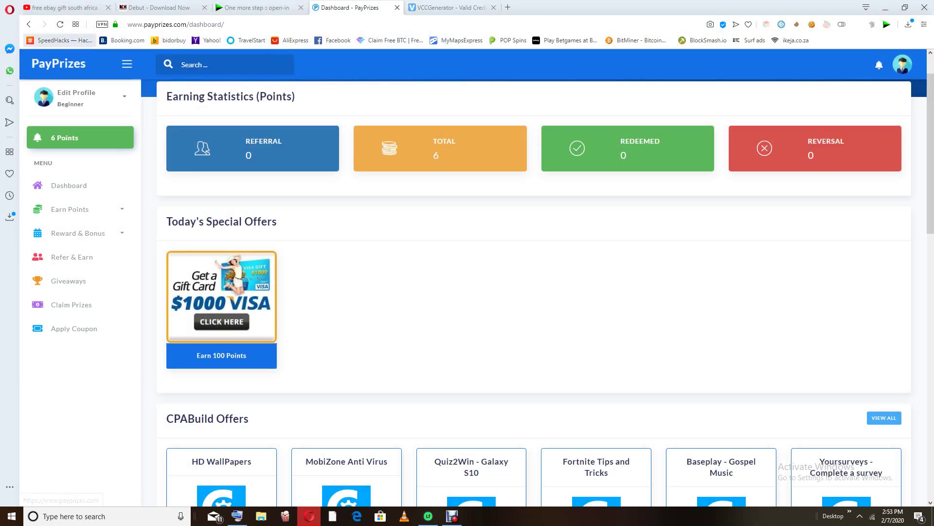
{"action": "left_click", "coordinate": [60, 24]}
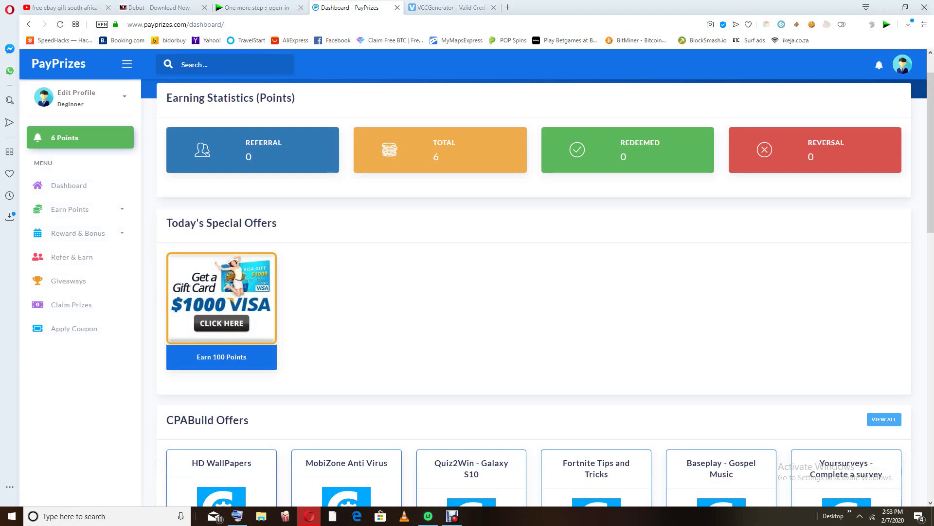
{"action": "key", "text": "ctrl+Tab"}
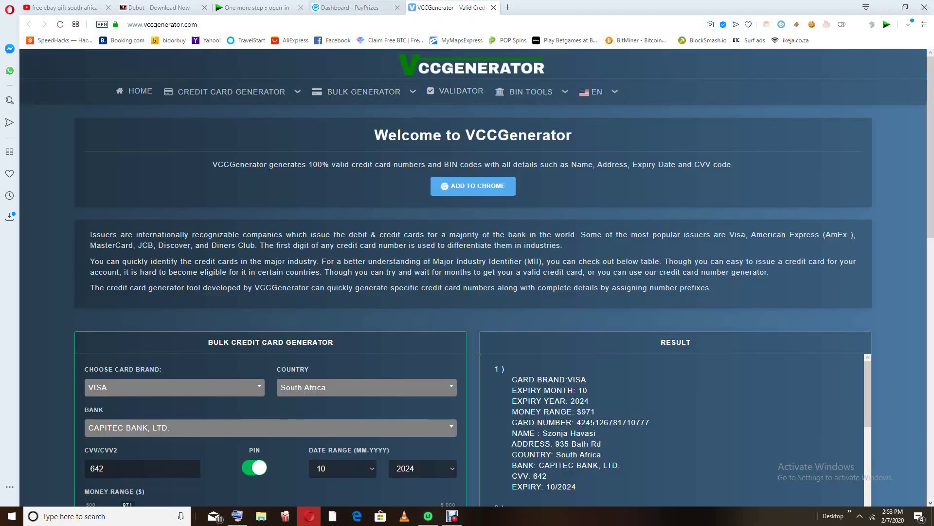
{"action": "key", "text": "ctrl+shift+Tab"}
{"action": "key", "text": "ctrl+Tab"}
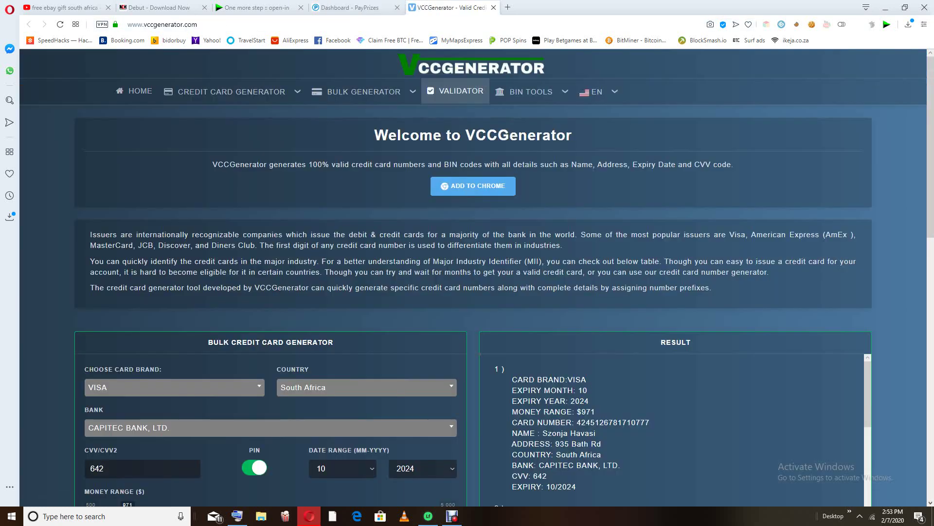
{"action": "scroll", "coordinate": [467, 277], "scroll_direction": "down", "scroll_amount": 3}
{"action": "scroll", "coordinate": [672, 292], "scroll_direction": "down", "scroll_amount": 2}
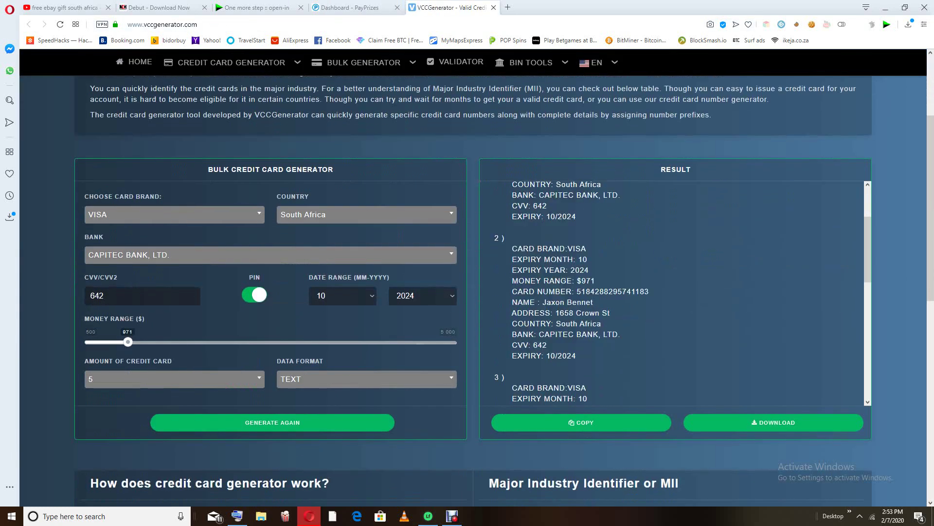
{"action": "scroll", "coordinate": [675, 292], "scroll_direction": "down", "scroll_amount": 9}
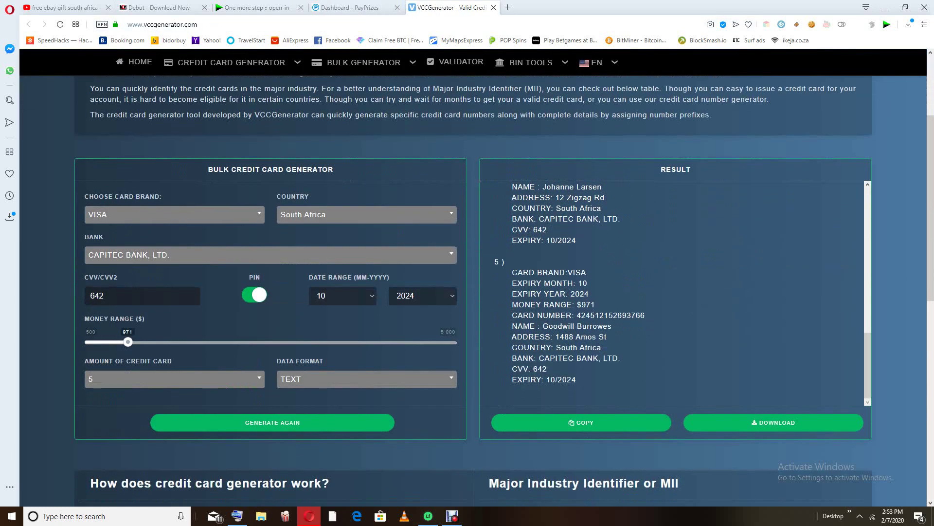